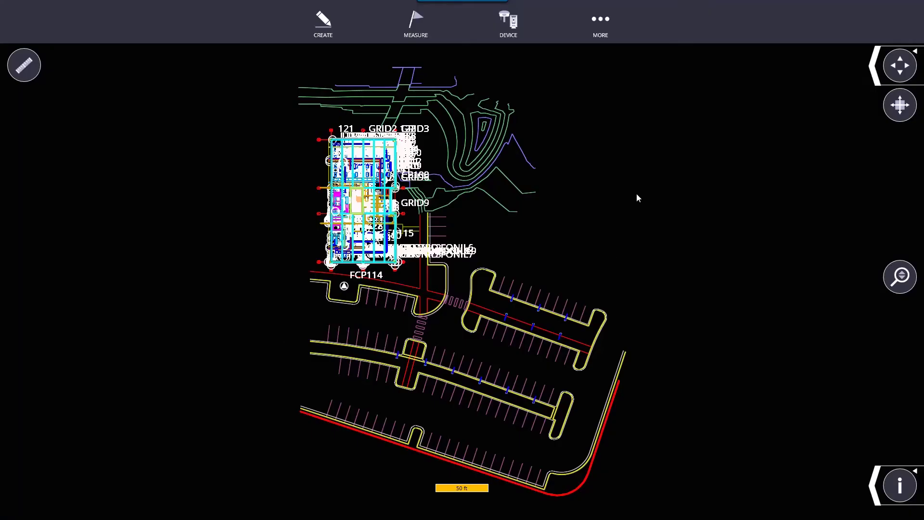
- Open the More menu listing Map, Jobs, Reports and the other app sections
{"action": "left_click", "coordinate": [597, 28]}
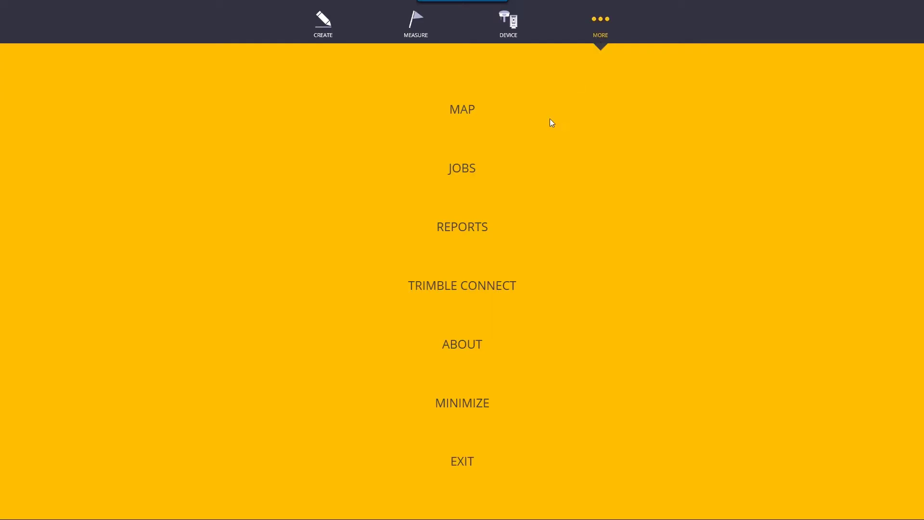
- Choose Daily Layout Summary from the Reports list to start a new report
{"action": "left_click", "coordinate": [483, 235]}
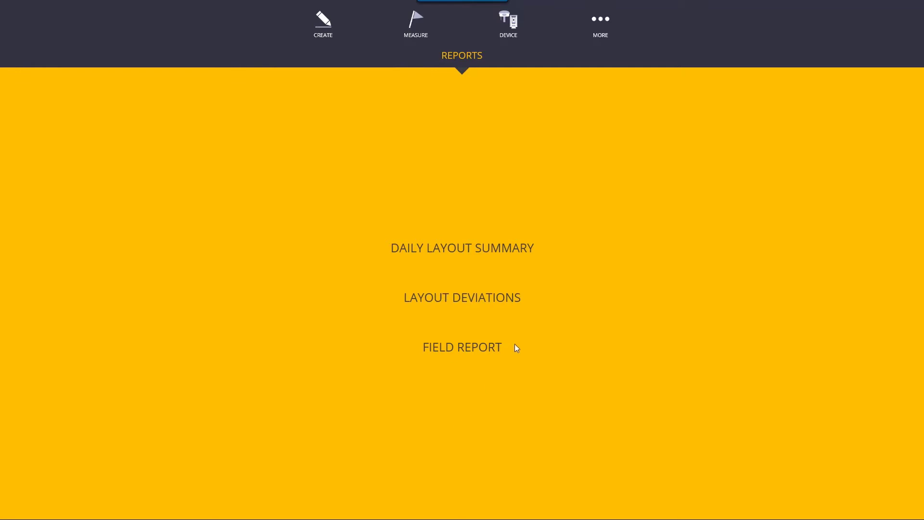
{"action": "left_click", "coordinate": [435, 250]}
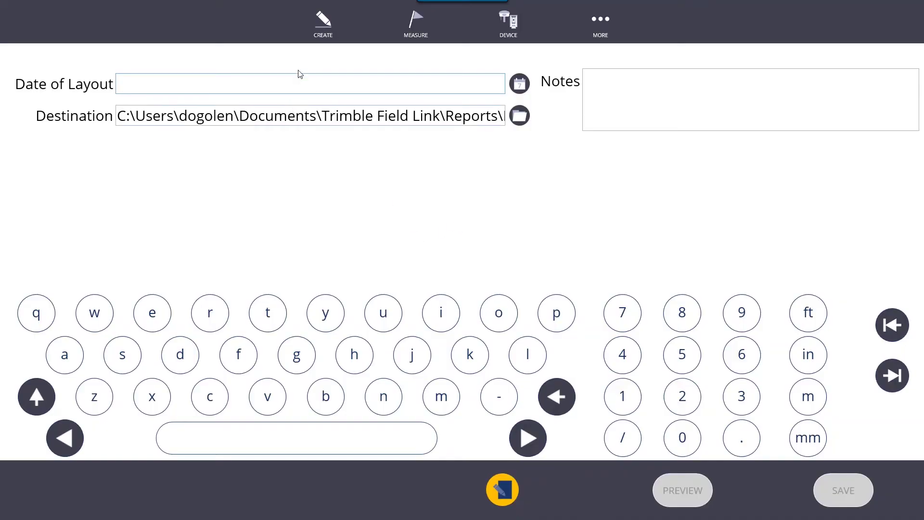
- Set Date of Layout to March 25, 2020 and generate the report preview
{"action": "left_click", "coordinate": [521, 84]}
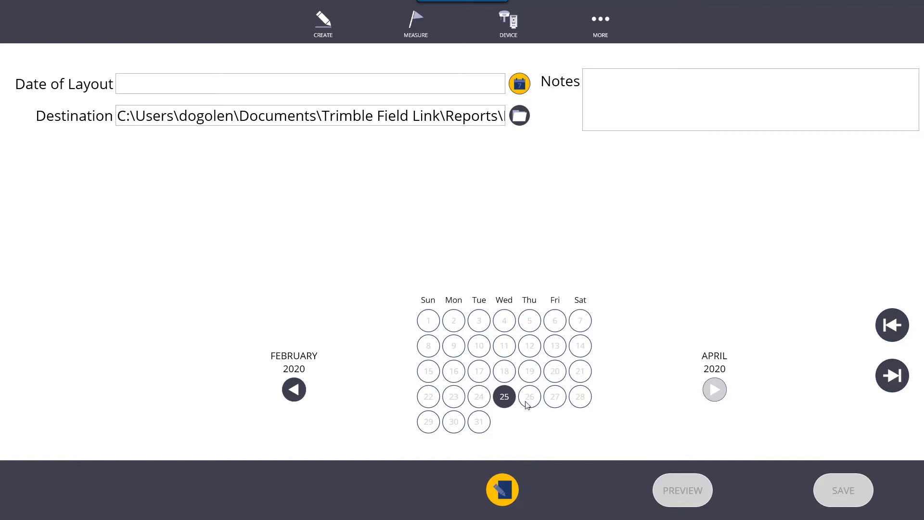
{"action": "left_click", "coordinate": [510, 399]}
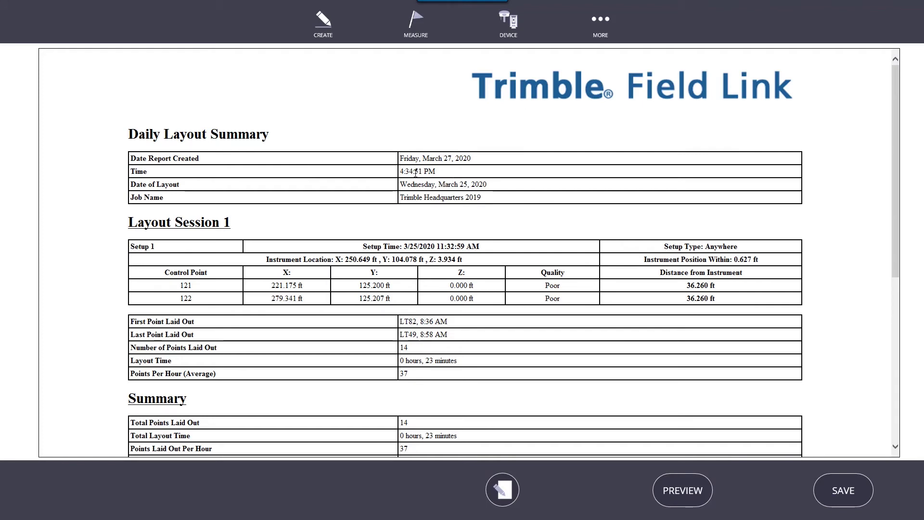
- Review the 3/25/2020 summary and save it as 'Trimble Headquarters 2019 Layout Summary 3-25-2020.pdf'
{"action": "triple_click", "coordinate": [416, 185]}
{"action": "left_click_drag", "start_coordinate": [488, 186], "coordinate": [438, 186]}
{"action": "left_click", "coordinate": [441, 191]}
{"action": "scroll", "coordinate": [442, 192], "scroll_direction": "down", "scroll_amount": 3}
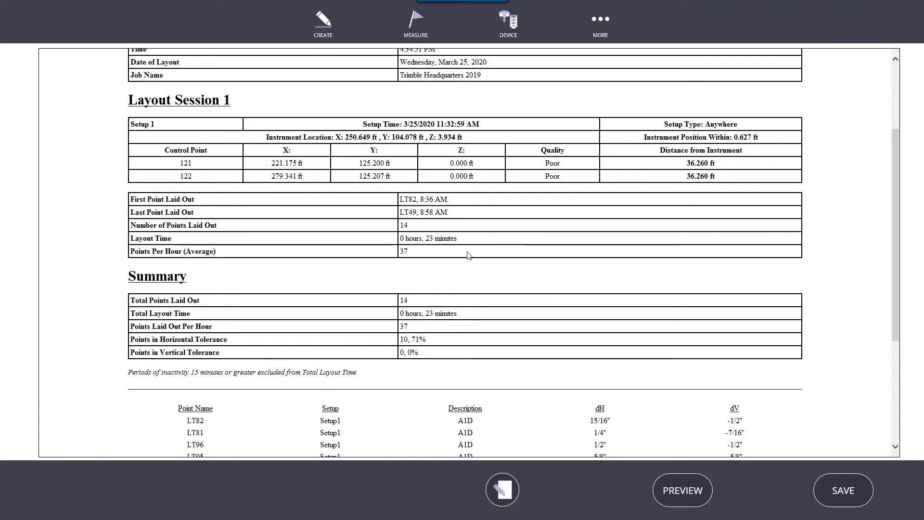
{"action": "scroll", "coordinate": [468, 253], "scroll_direction": "down", "scroll_amount": 3}
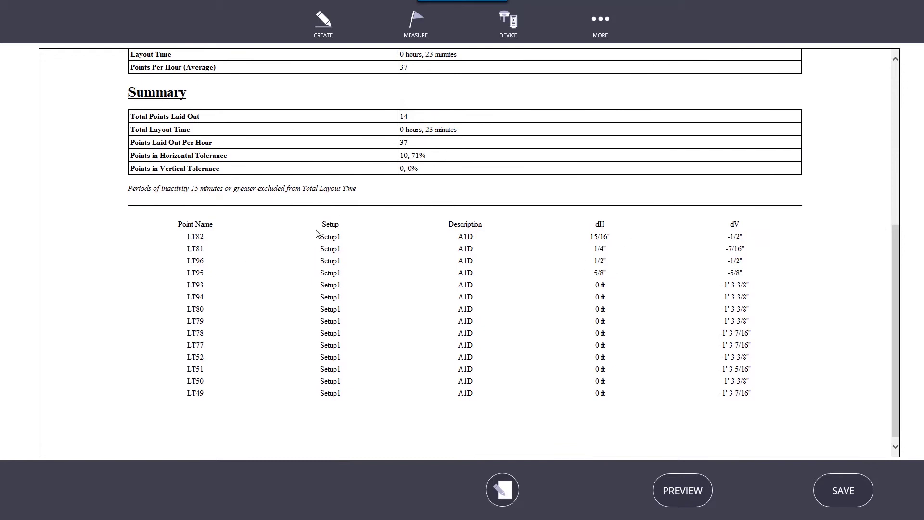
{"action": "scroll", "coordinate": [308, 243], "scroll_direction": "down", "scroll_amount": 1}
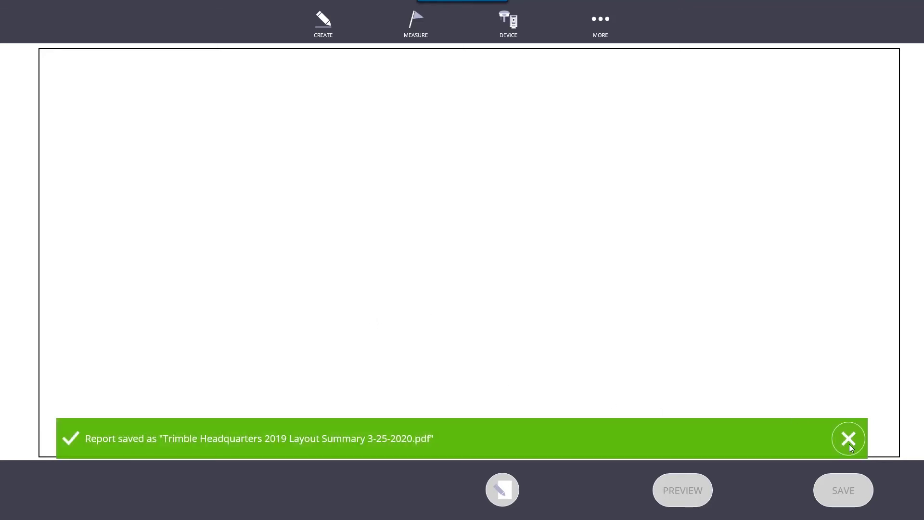
{"action": "left_click", "coordinate": [849, 444]}
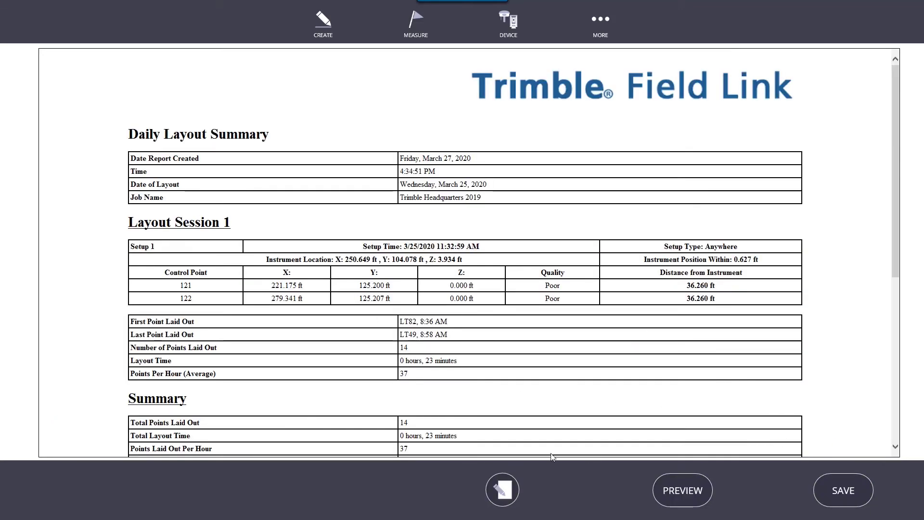
{"action": "left_click", "coordinate": [501, 489]}
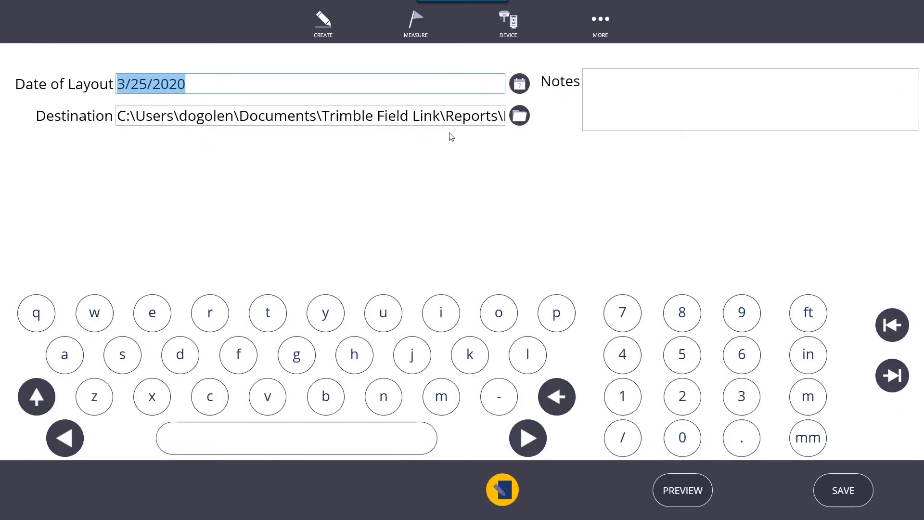
- Go from the More menu through Reports to open the Layout Deviations report
{"action": "left_click", "coordinate": [595, 28]}
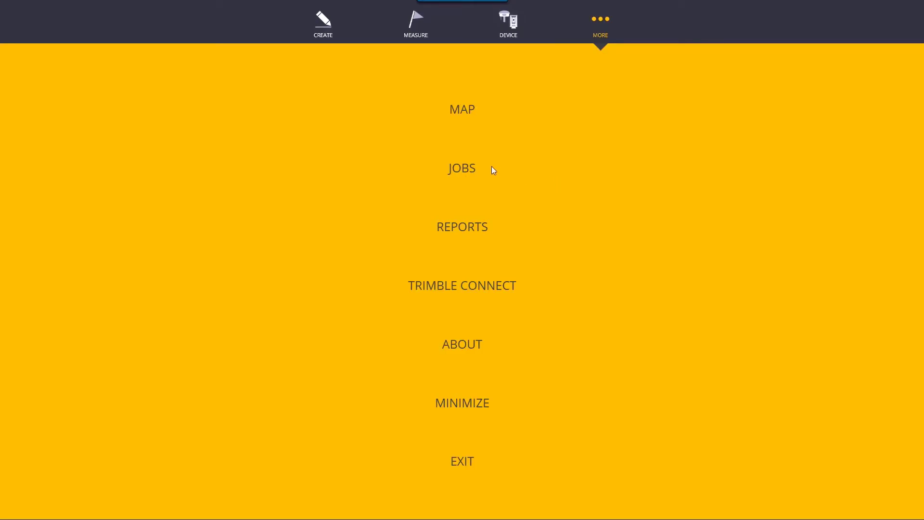
{"action": "left_click", "coordinate": [463, 163]}
{"action": "left_click", "coordinate": [592, 41]}
{"action": "left_click", "coordinate": [470, 222]}
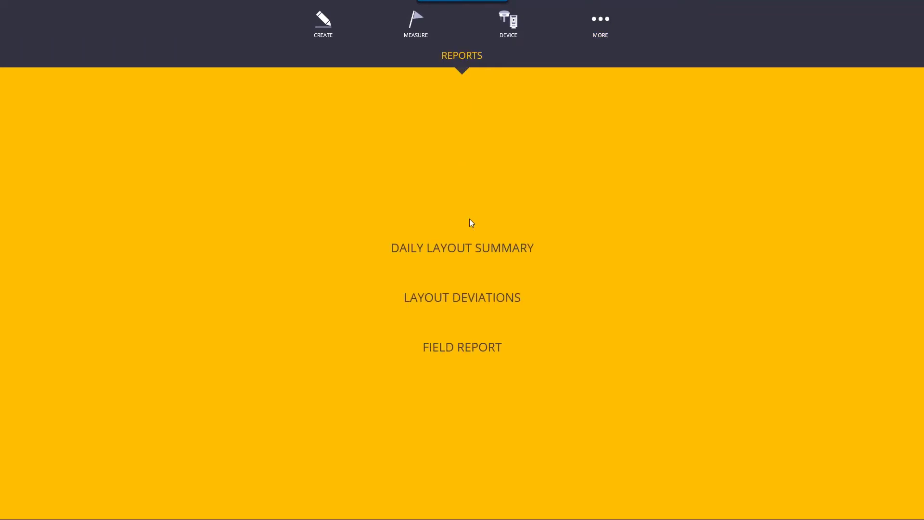
{"action": "left_click", "coordinate": [462, 279]}
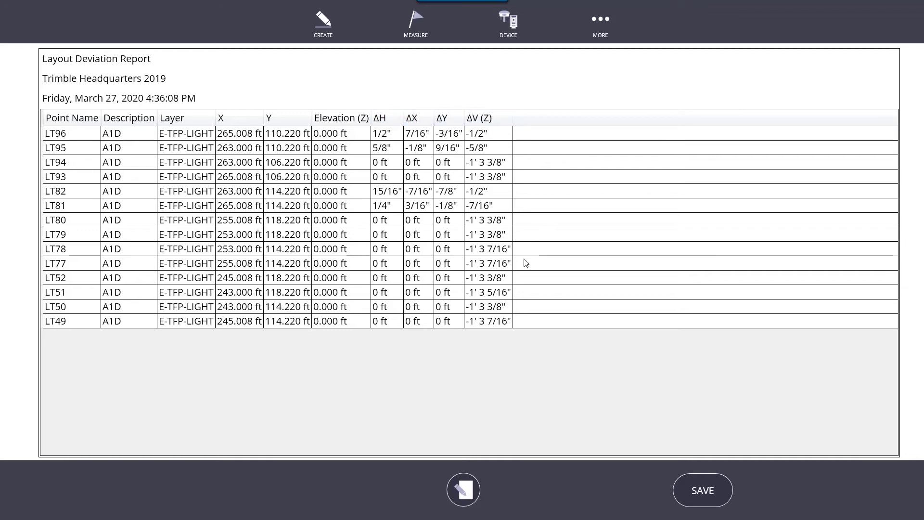
- Show the save destination, the Trimble Field Link\Reports\Layout Deviation Reports folder
{"action": "left_click", "coordinate": [470, 478]}
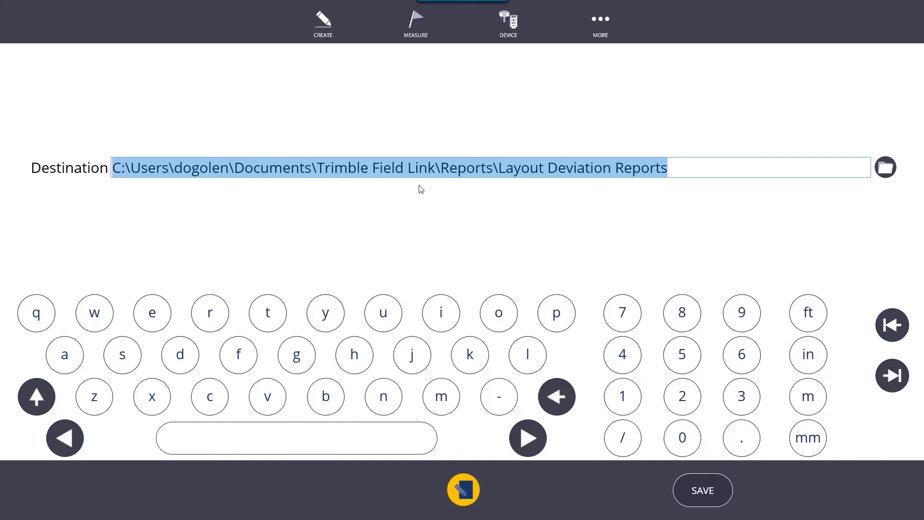
{"action": "left_click", "coordinate": [696, 483]}
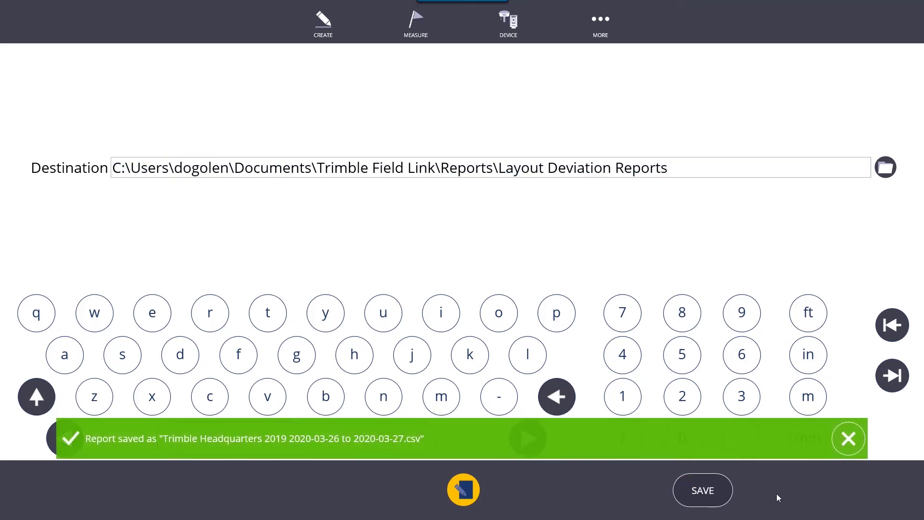
{"action": "left_click", "coordinate": [849, 439]}
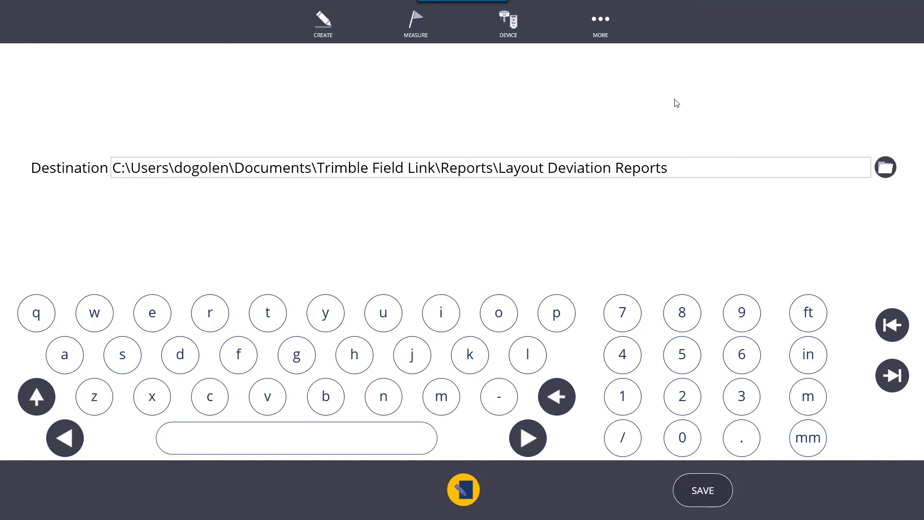
{"action": "left_click", "coordinate": [598, 37]}
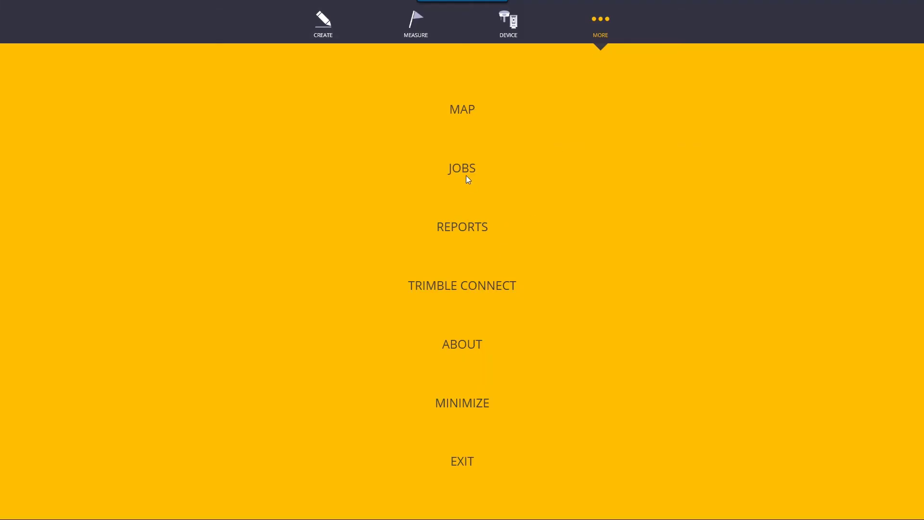
- Start a new blank Field Report from the Reports list
{"action": "left_click", "coordinate": [459, 227]}
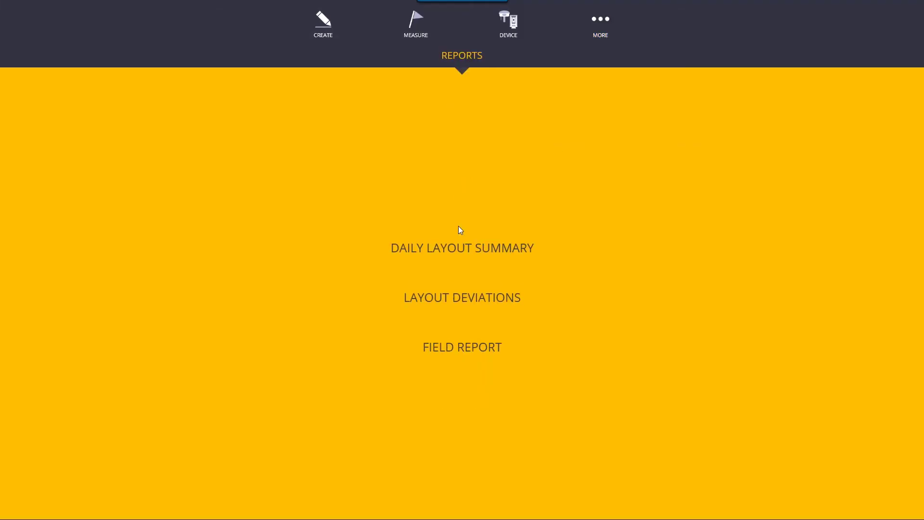
{"action": "left_click", "coordinate": [445, 348]}
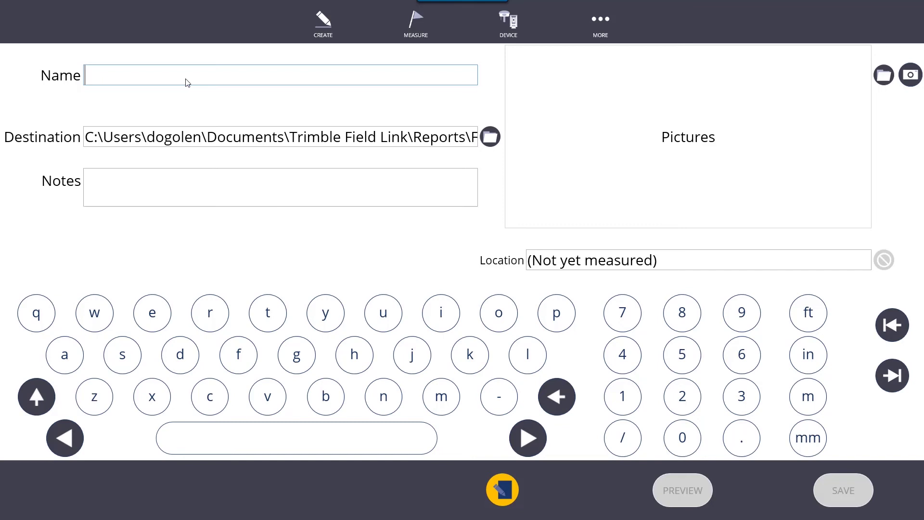
- Name the field report 'Duct is in the Way', add the note 'NW corner of Building A', and preview it
{"action": "key", "text": "shift"}
{"action": "type", "text": "D"}
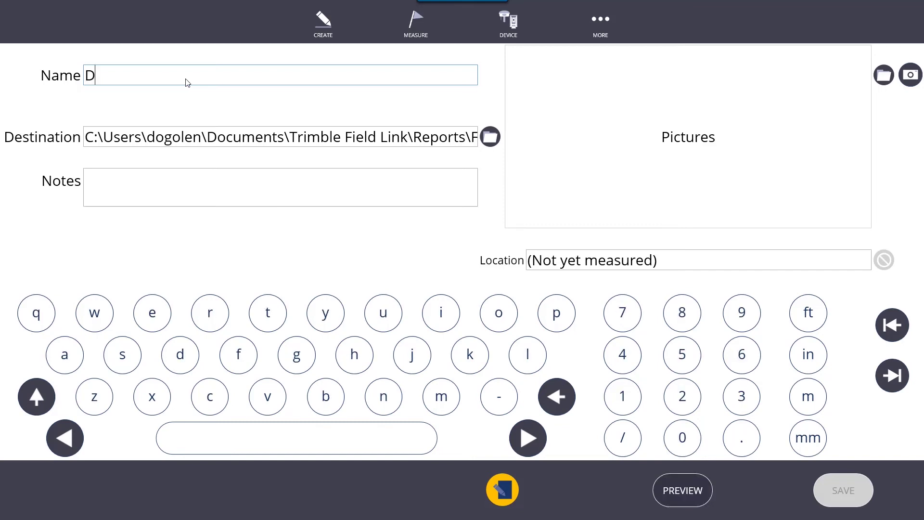
{"action": "type", "text": "uct is in the Way"}
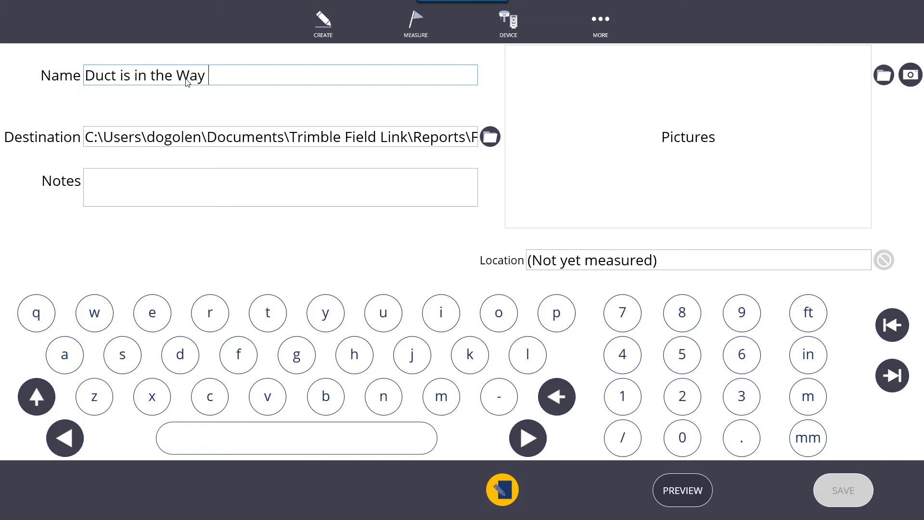
{"action": "key", "text": "Tab"}
{"action": "key", "text": "Tab"}
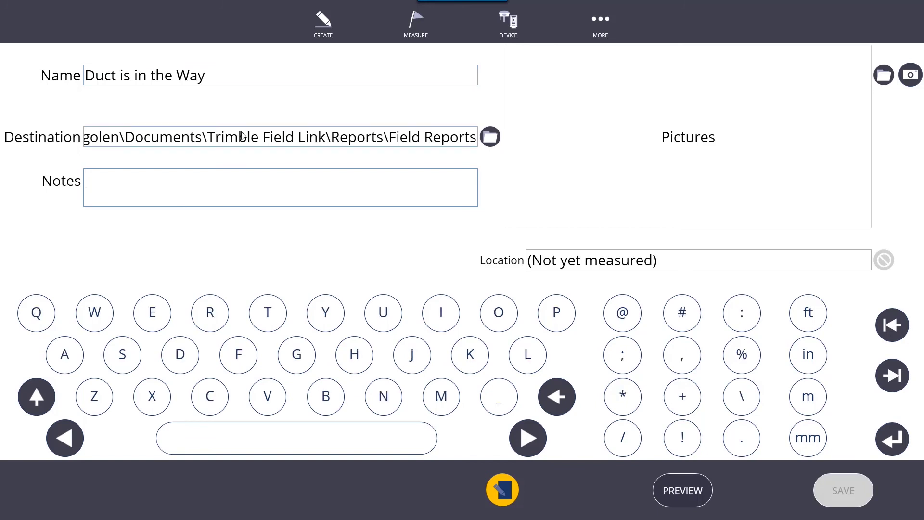
{"action": "type", "text": "NW corn"}
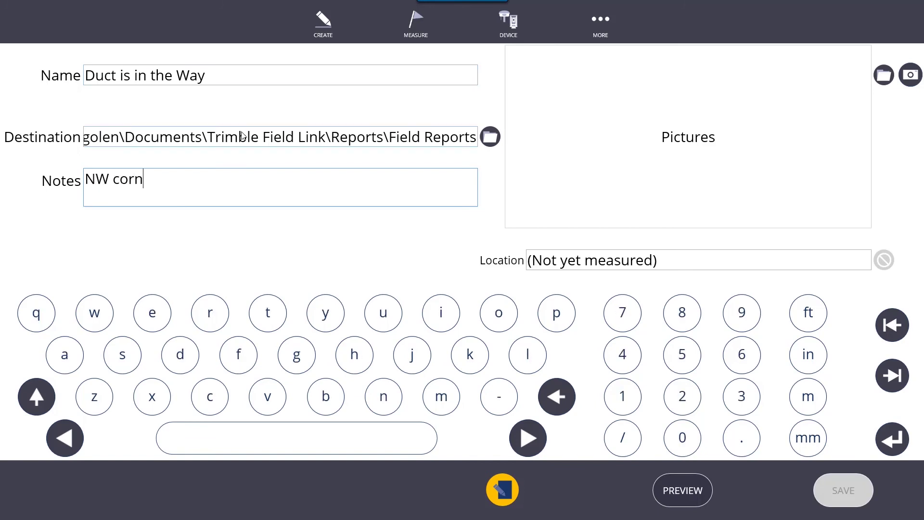
{"action": "type", "text": "er of "}
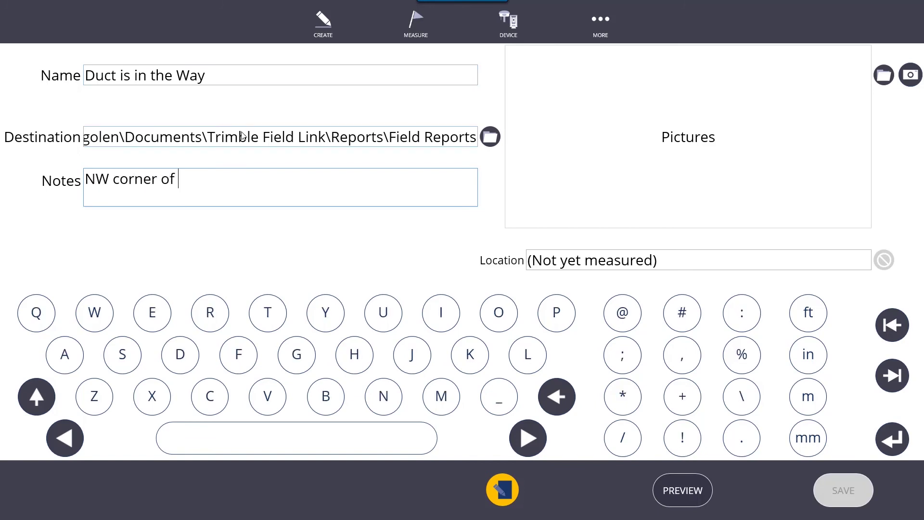
{"action": "type", "text": "Building "}
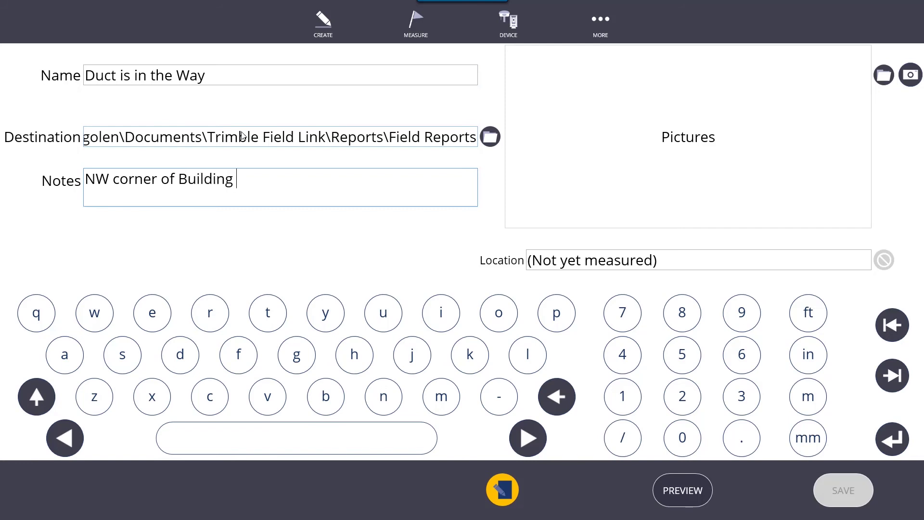
{"action": "type", "text": "a"}
{"action": "key", "text": "BackSpace"}
{"action": "type", "text": "A"}
{"action": "left_click", "coordinate": [692, 498]}
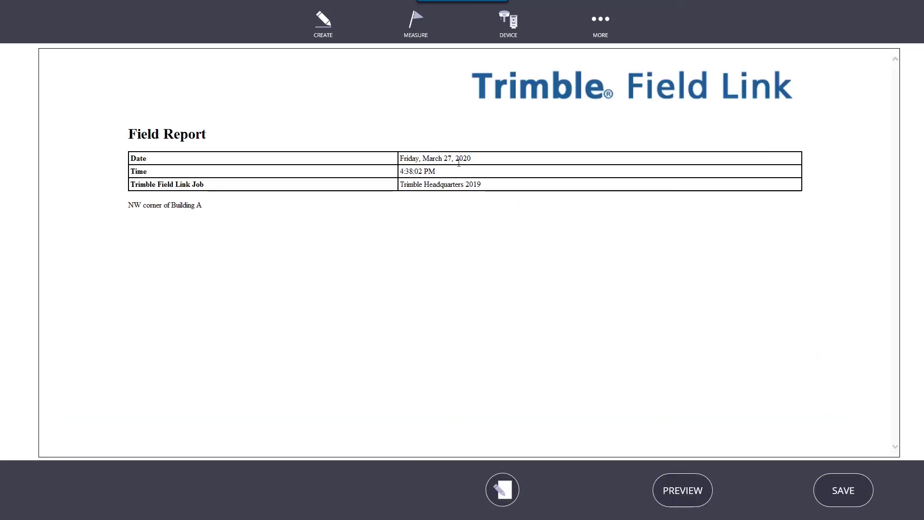
- Check the note 'NW corner of Building A' in the generated field report preview
{"action": "left_click_drag", "start_coordinate": [143, 202], "coordinate": [198, 214]}
{"action": "left_click", "coordinate": [201, 217]}
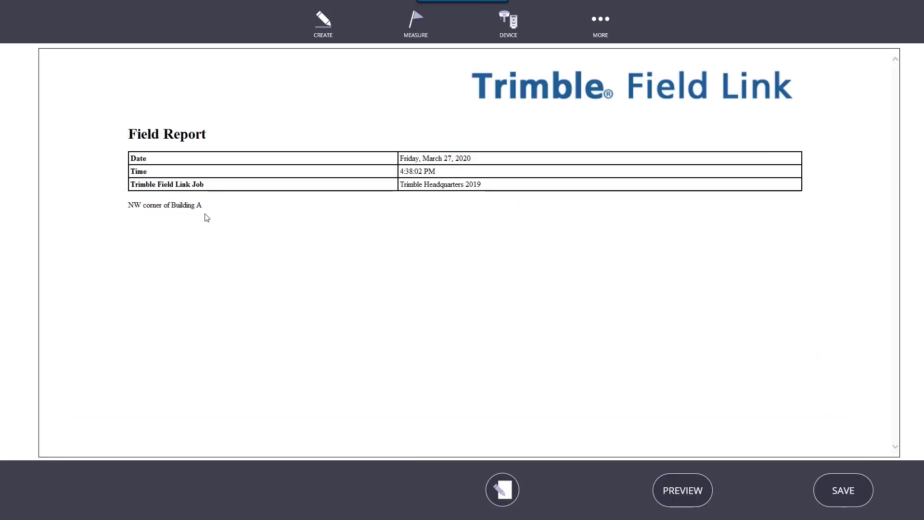